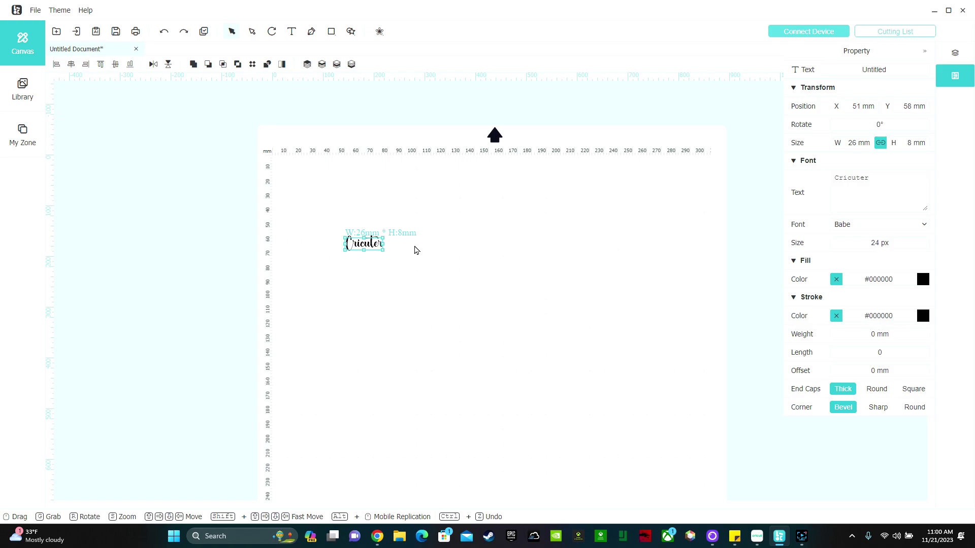
- Enlarge the "Cricuter" text to about 147 mm wide and fill it with purple #a316ee
left_click_drag(382, 250, 476, 306)
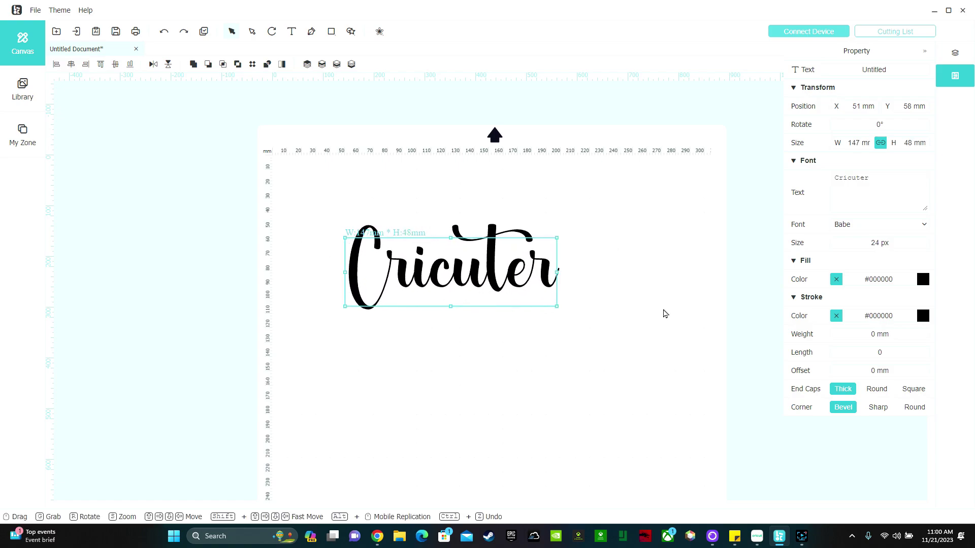
left_click(922, 281)
left_click(942, 318)
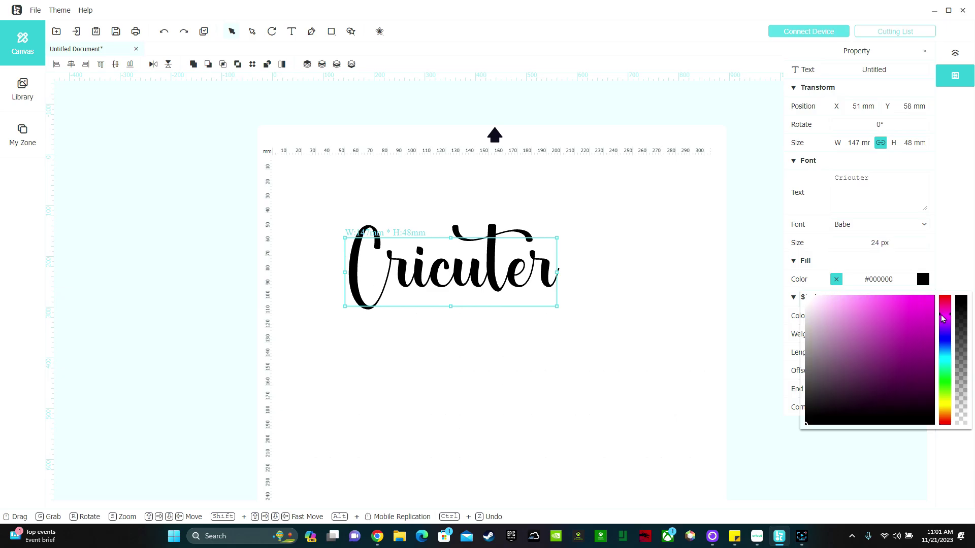
left_click(923, 304)
mouse_move(945, 325)
left_mouse_down()
mouse_move(949, 383)
mouse_move(947, 330)
left_mouse_up()
left_click(760, 222)
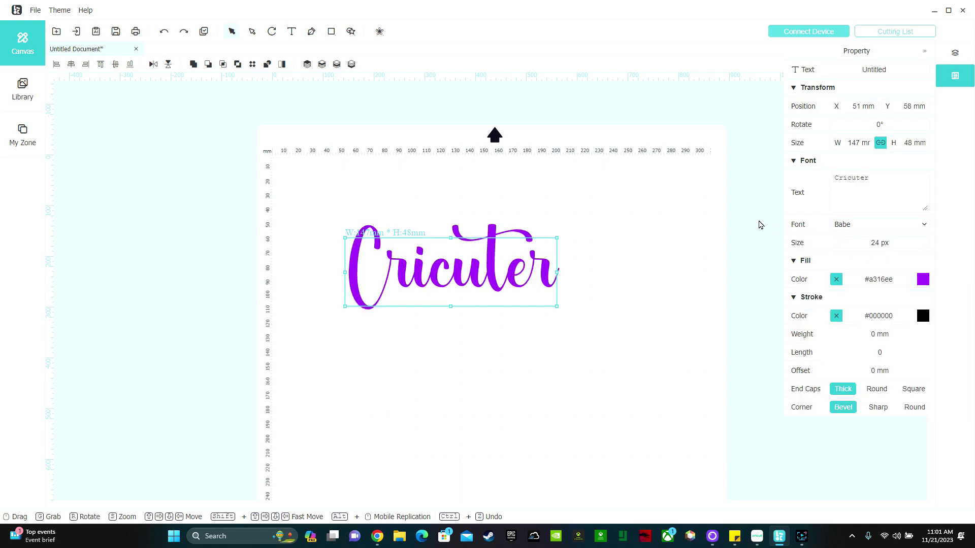
left_click(844, 390)
scroll(496, 238, "up", 1)
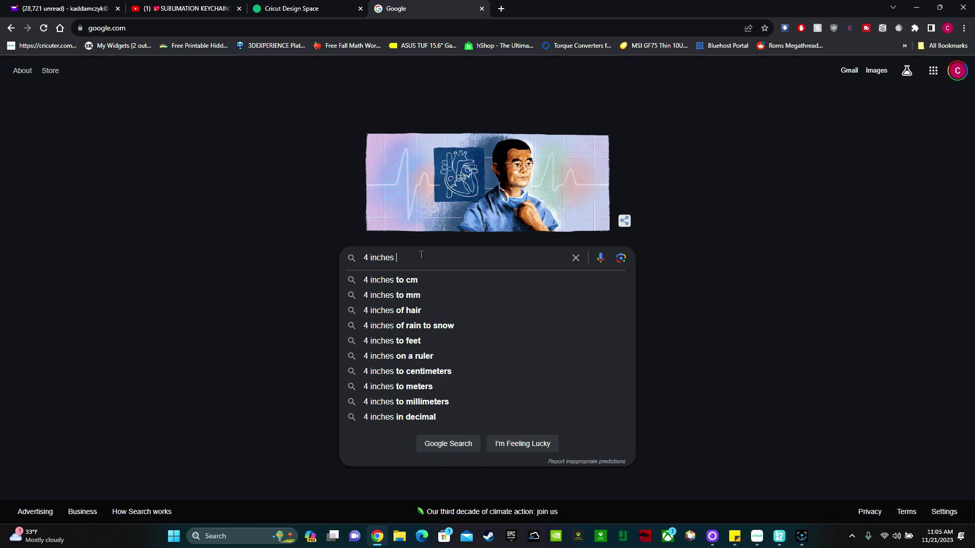
- Look up 4 inches to mm on Google, then return to LOKLiK IdeaStudio and set the "Cricuter" text's width to 101 mm
type("to mm")
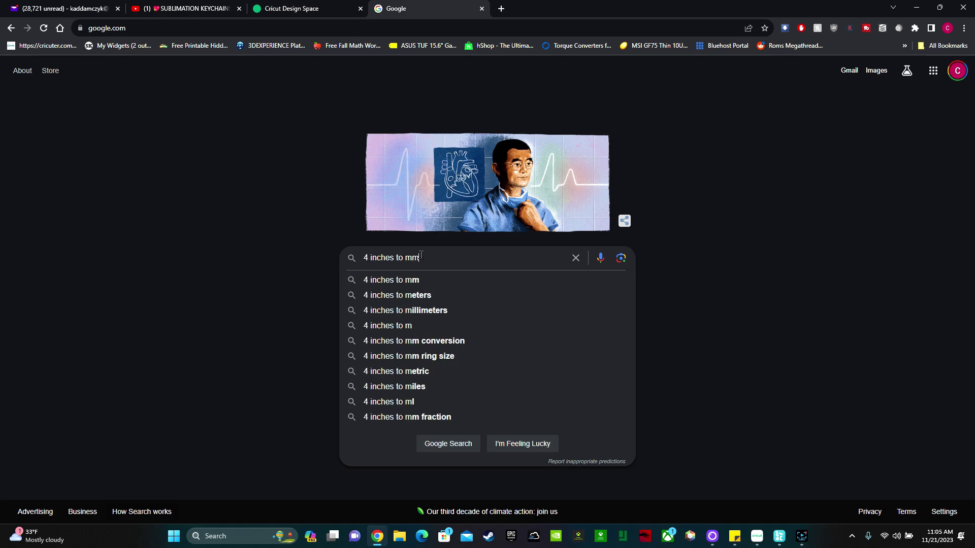
key("Return")
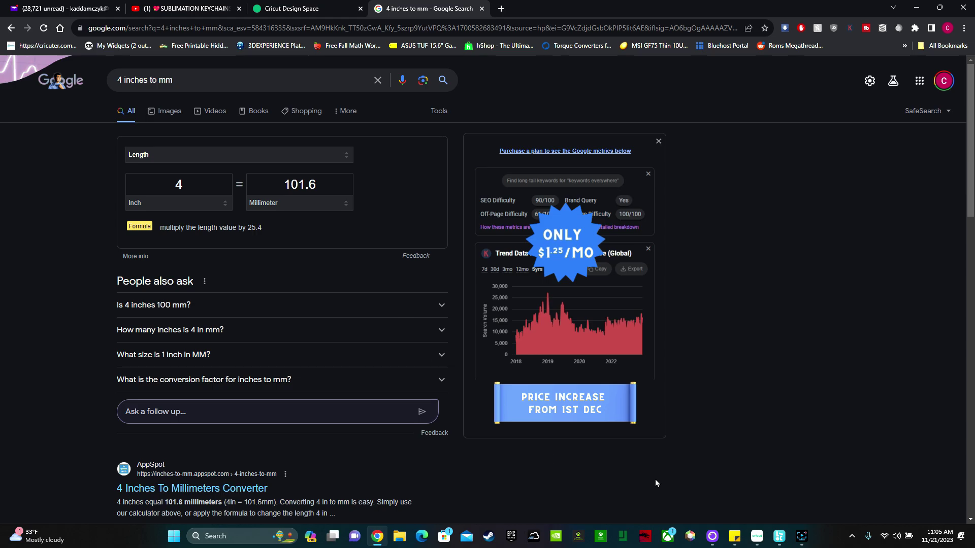
left_click(773, 537)
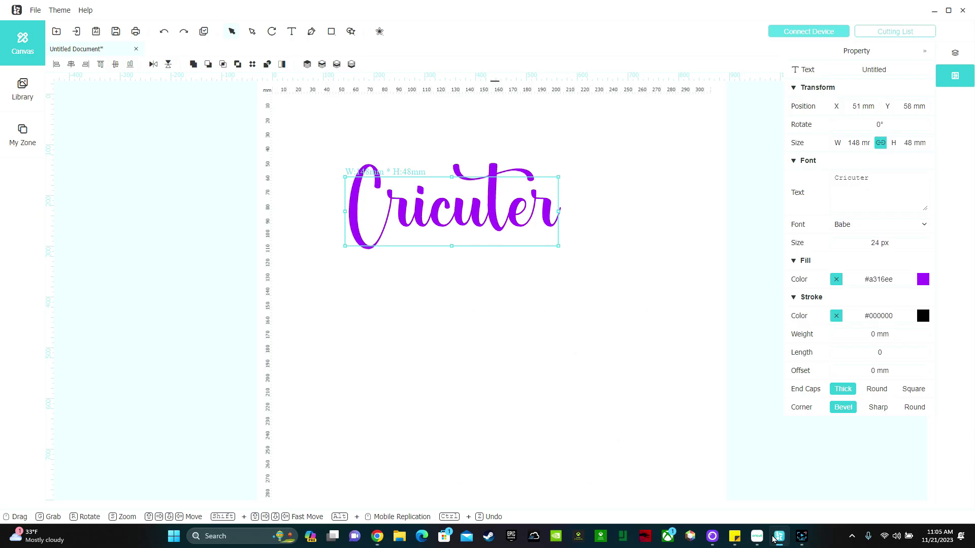
double_click(846, 142)
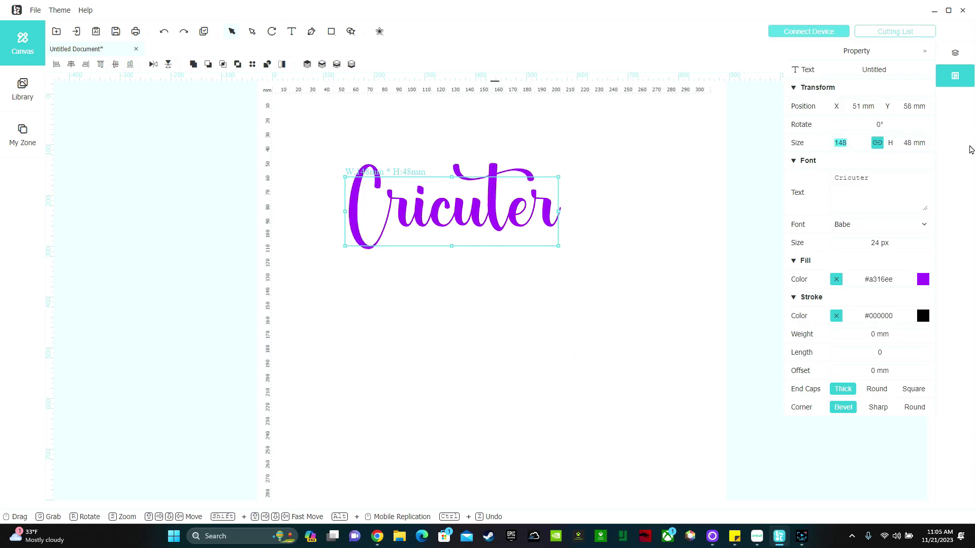
type("101")
key("Return")
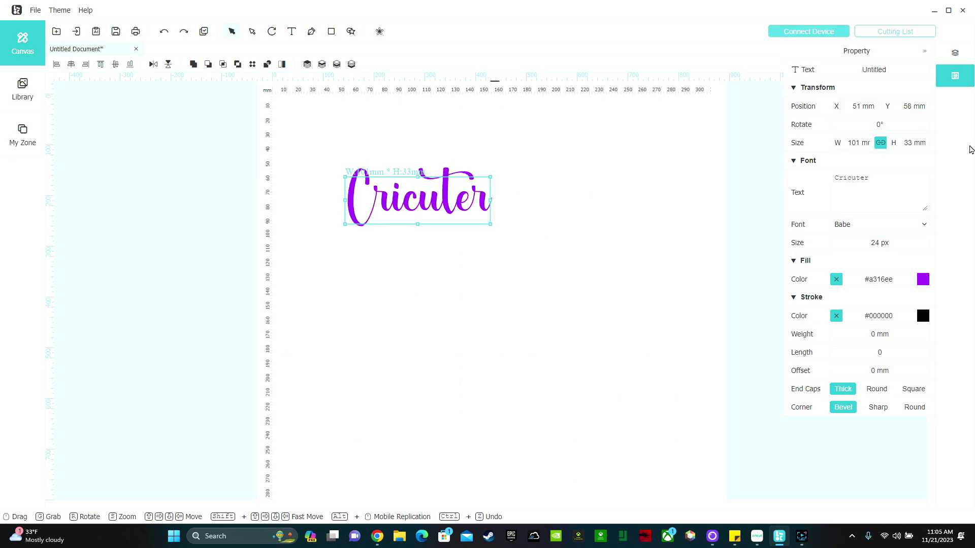
scroll(519, 273, "up", 2)
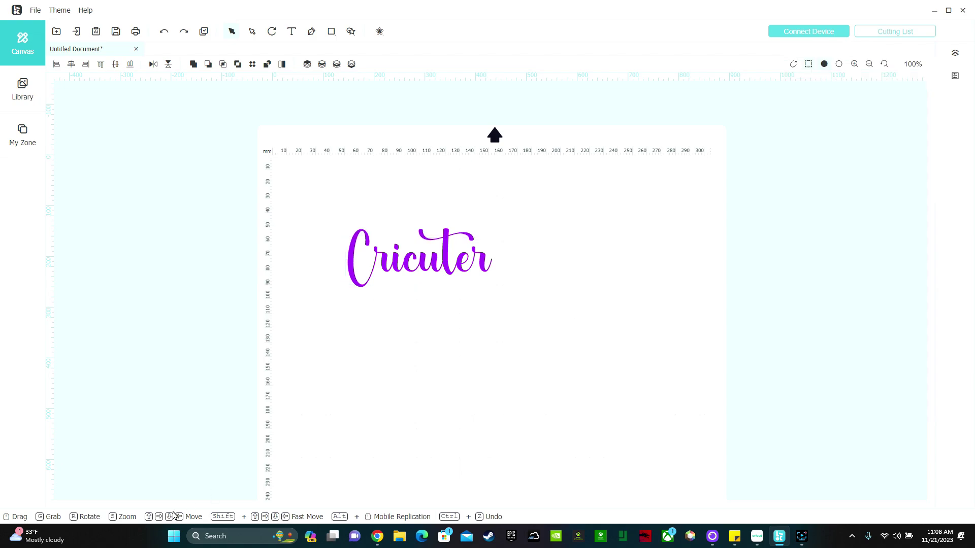
- Open the Windows Bluetooth device settings, search for a new Bluetooth device to add, and cancel the search
left_click(171, 536)
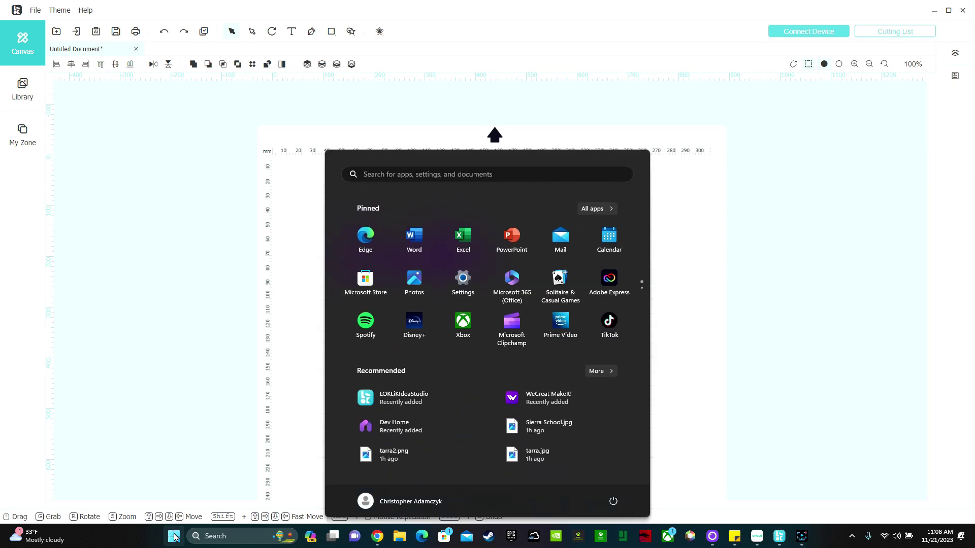
type("blue")
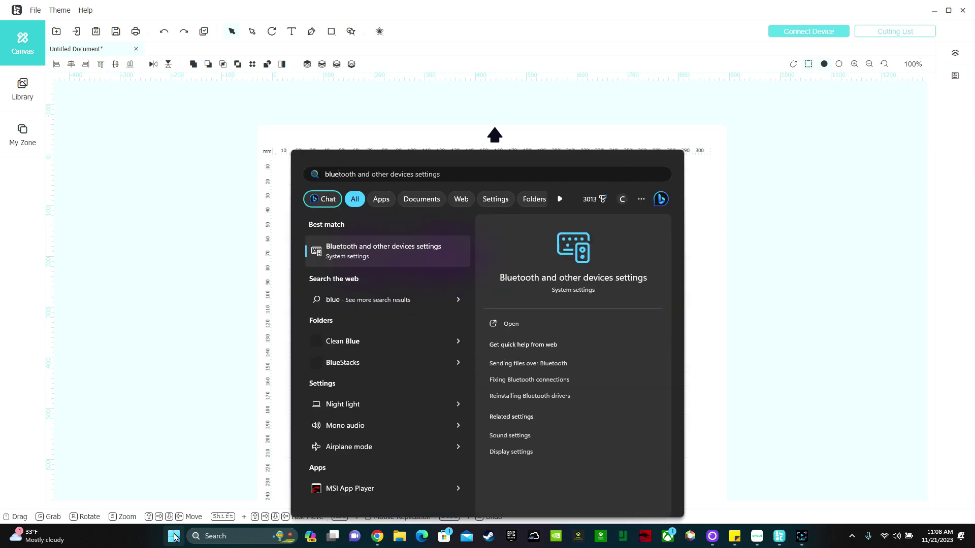
left_click(418, 250)
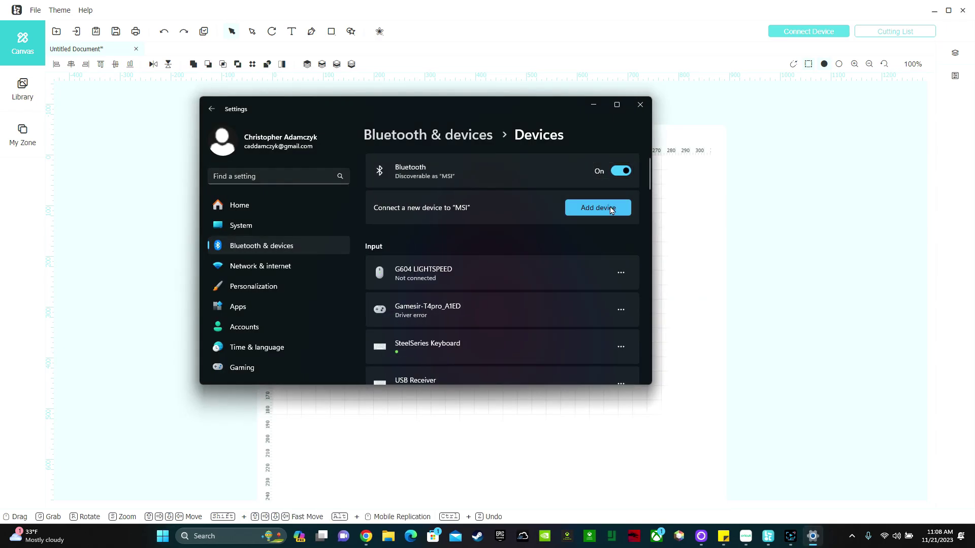
left_click(619, 208)
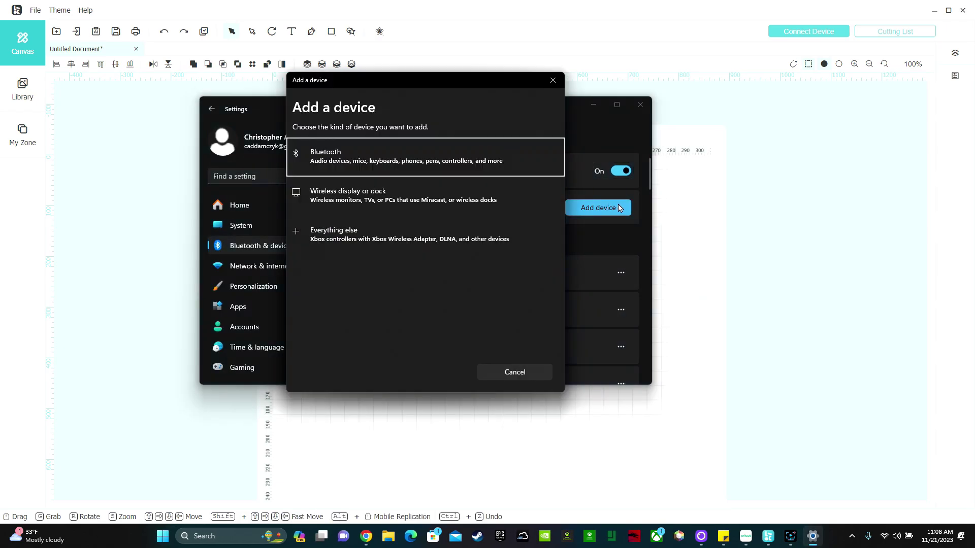
left_click(384, 161)
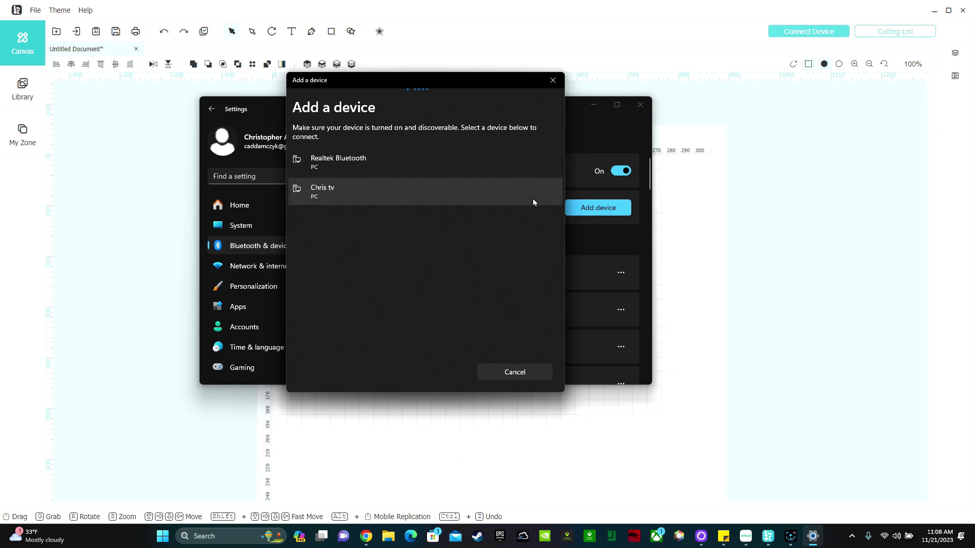
left_click(511, 373)
- Examine the list of paired devices and the device options in the Bluetooth settings, and close the settings
scroll(547, 259, "down", 3)
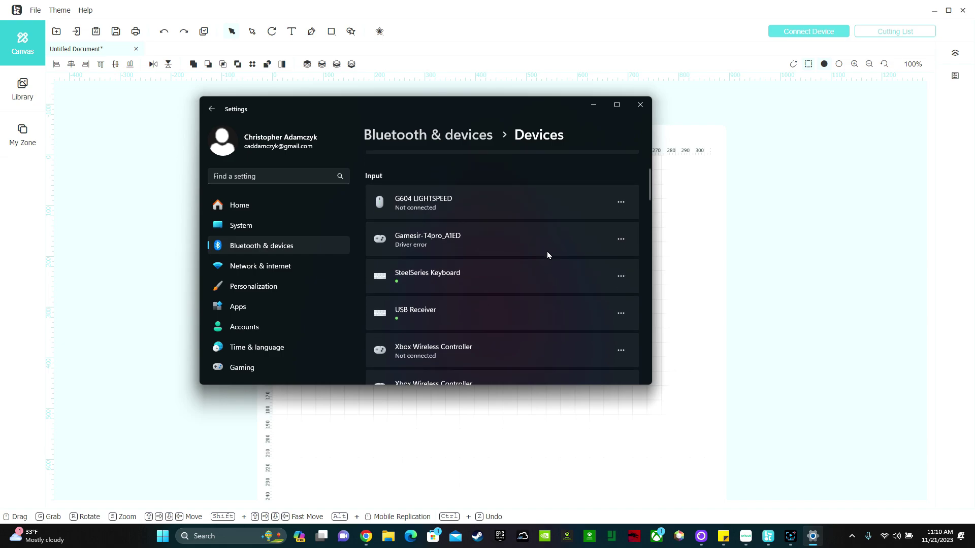
scroll(590, 240, "up", 1)
scroll(591, 240, "down", 6)
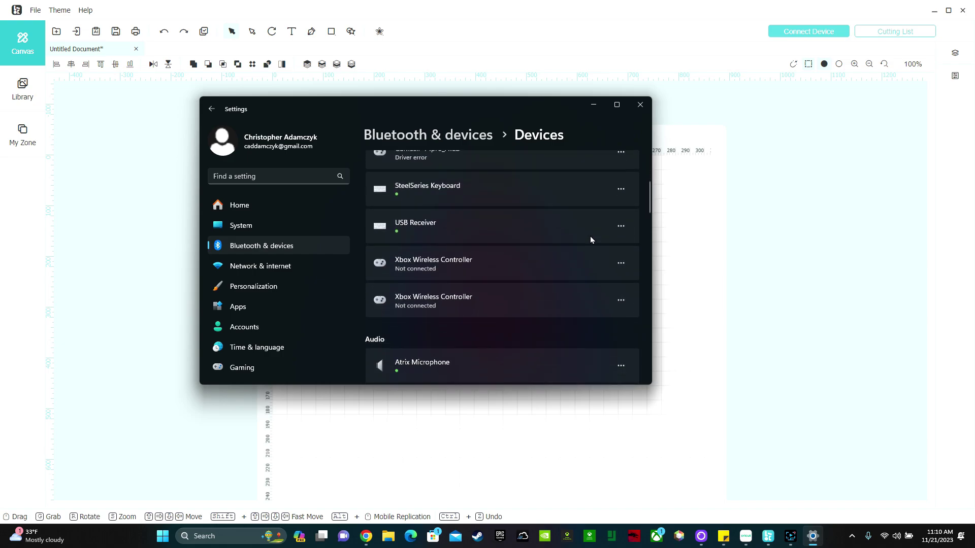
scroll(590, 240, "down", 4)
scroll(595, 248, "down", 9)
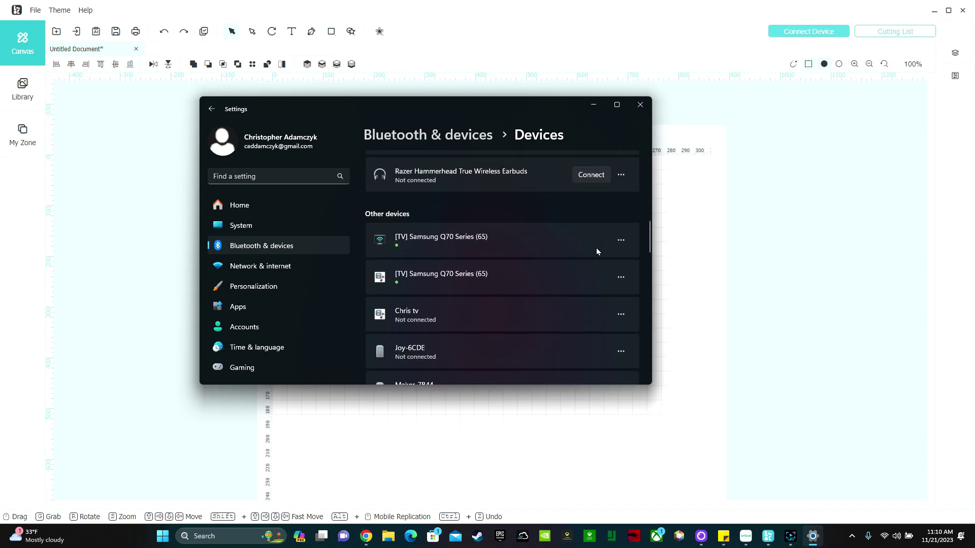
scroll(608, 258, "down", 5)
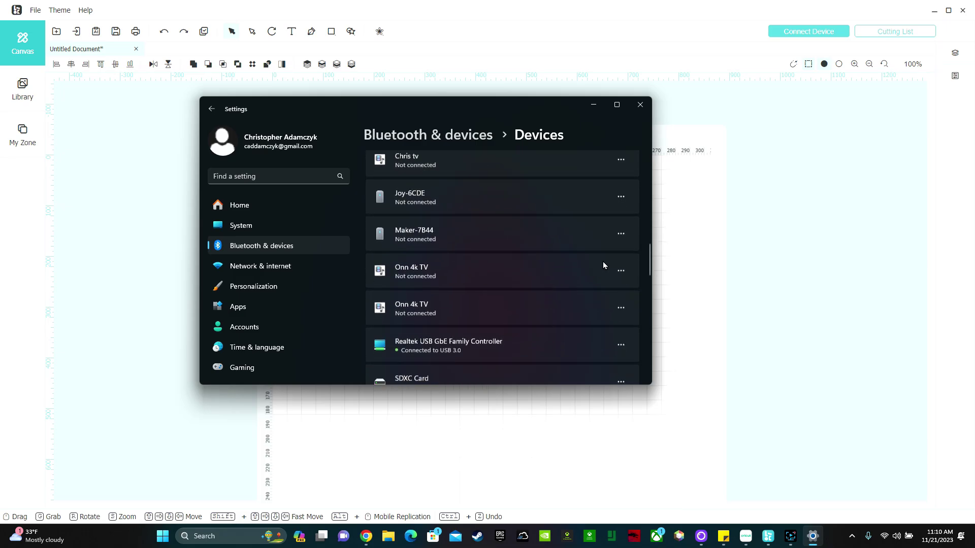
scroll(602, 261, "down", 4)
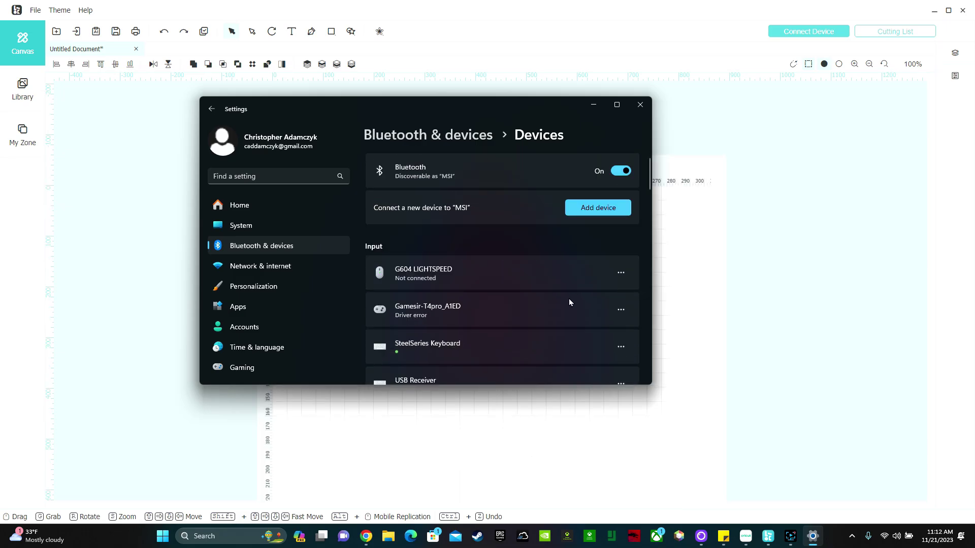
scroll(568, 299, "down", 2)
scroll(569, 302, "down", 5)
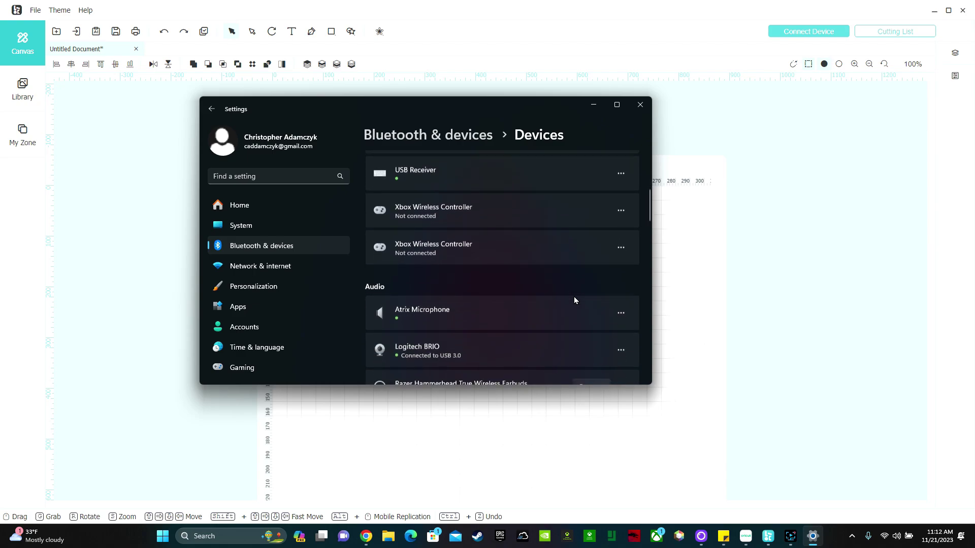
scroll(577, 293, "down", 4)
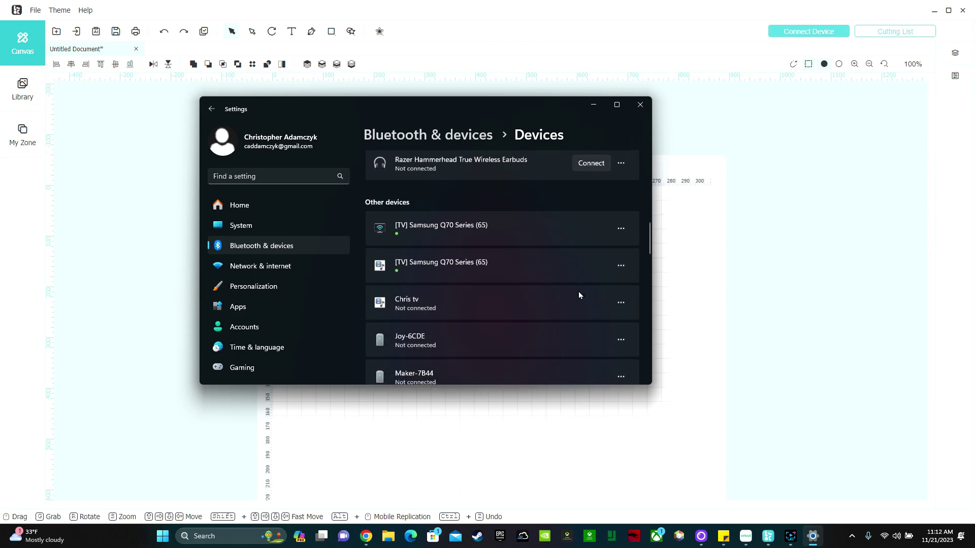
scroll(579, 294, "down", 2)
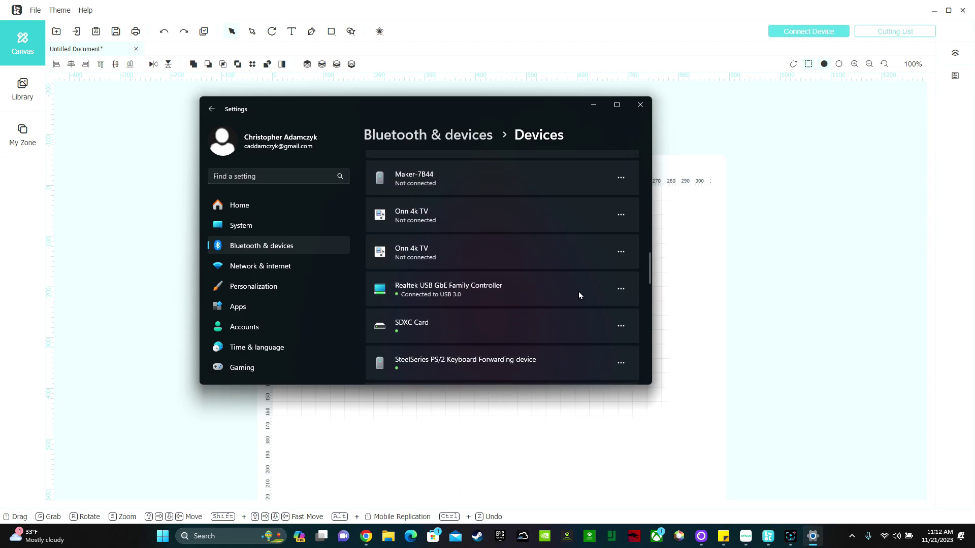
scroll(579, 294, "down", 2)
scroll(579, 294, "down", 5)
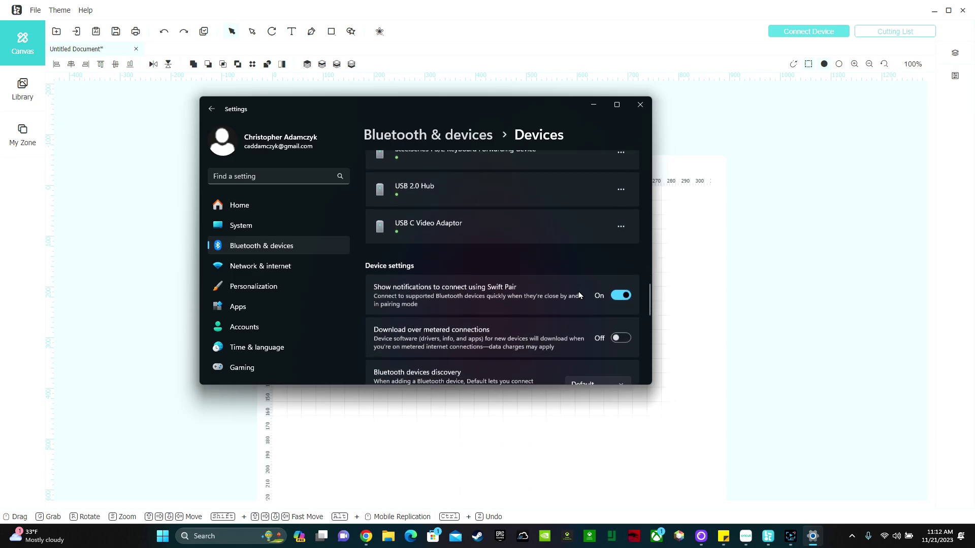
scroll(587, 292, "down", 3)
key("alt+F4")
scroll(726, 355, "down", 1)
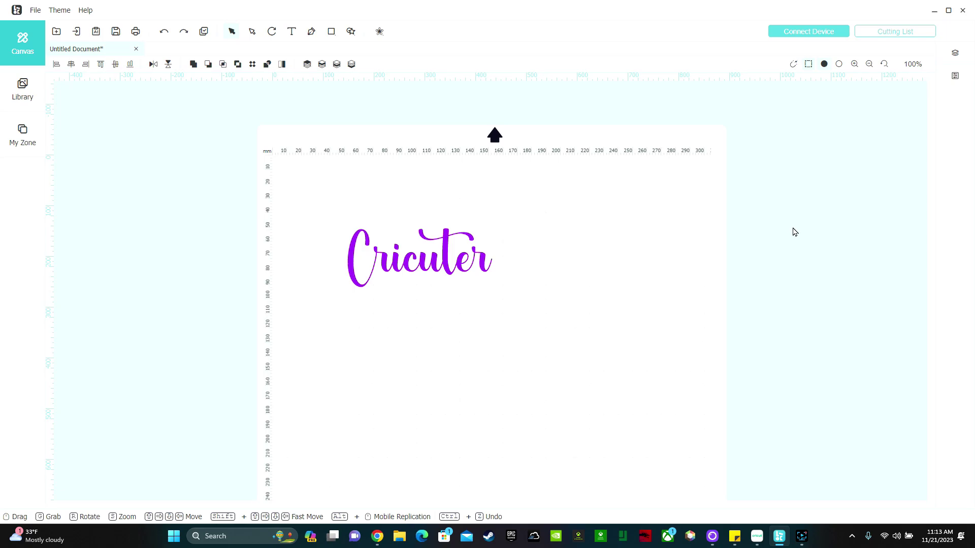
- Open the cut settings and search over Bluetooth to connect the LOKLIK_CRAFTER_1_P15S [BLE] cutter
left_click(813, 33)
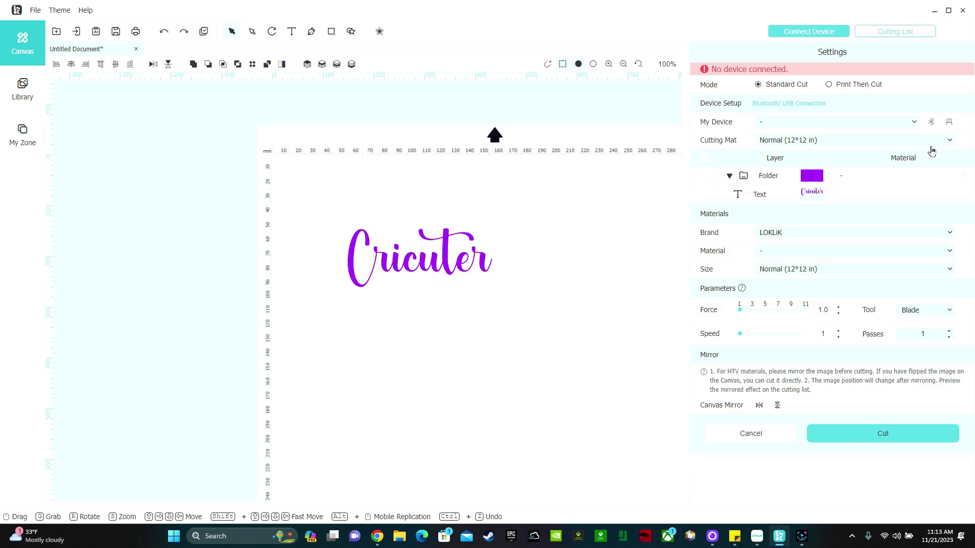
left_click(931, 122)
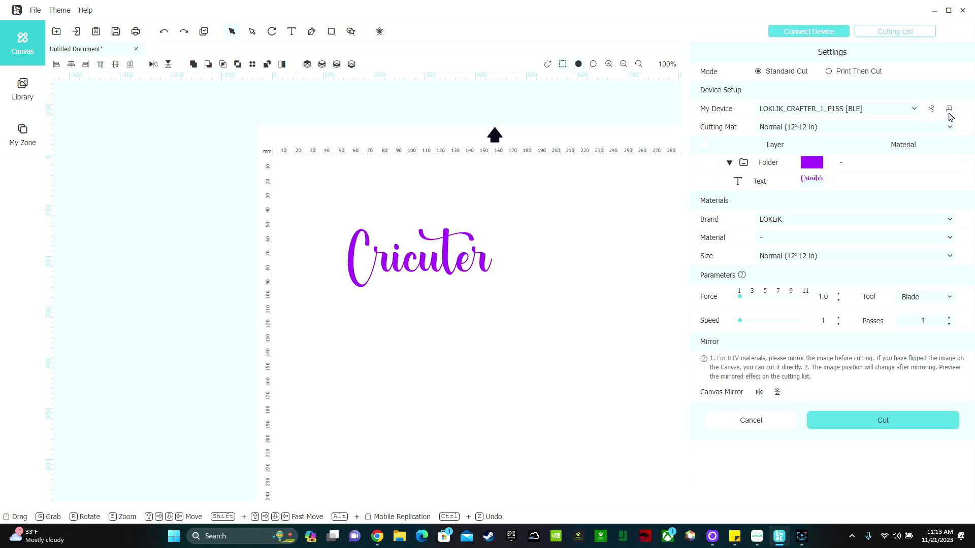
left_click(931, 109)
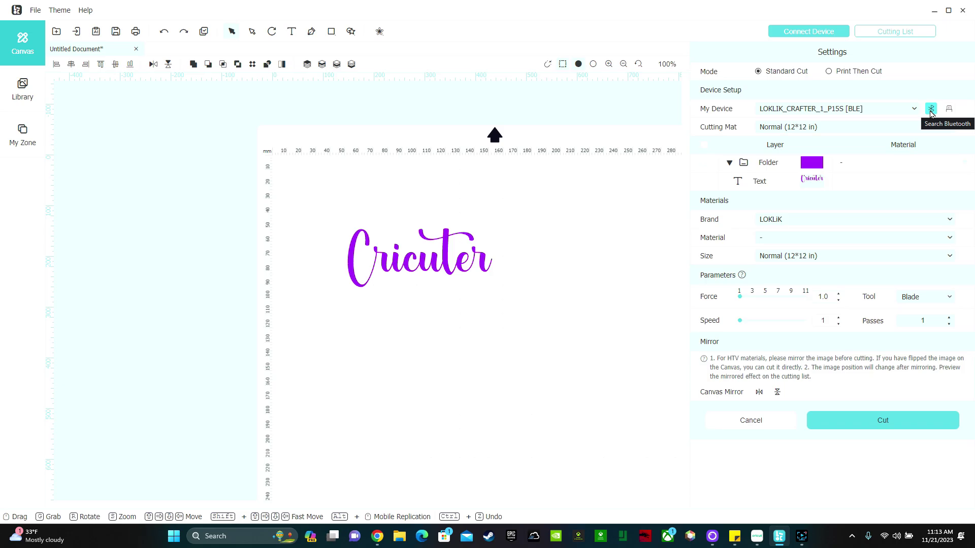
left_click(883, 420)
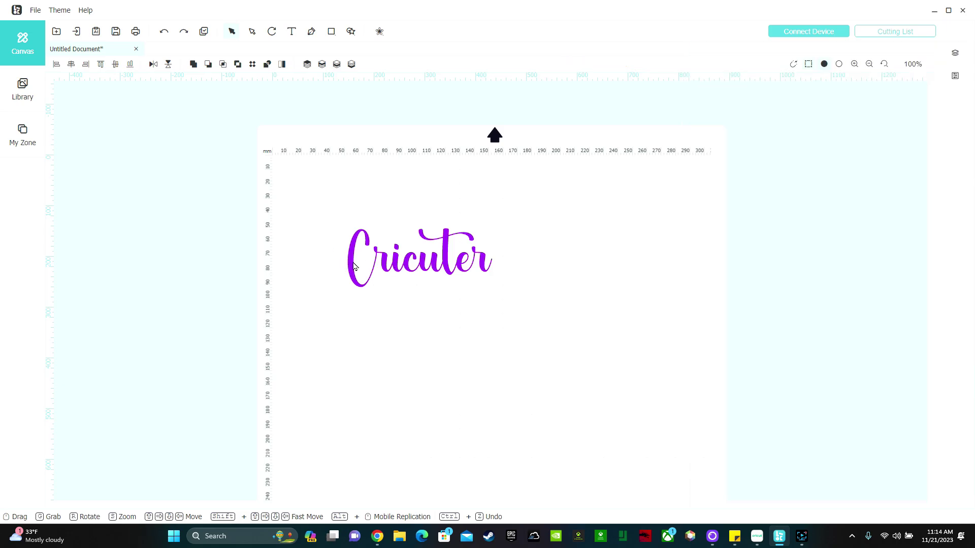
scroll(546, 286, "down", 1)
left_click_drag(531, 298, 304, 182)
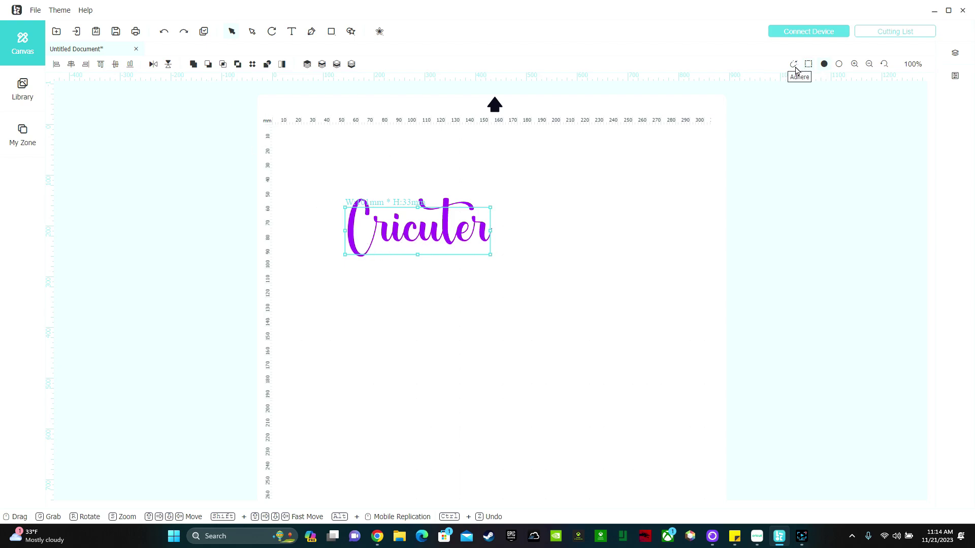
scroll(808, 163, "up", 3)
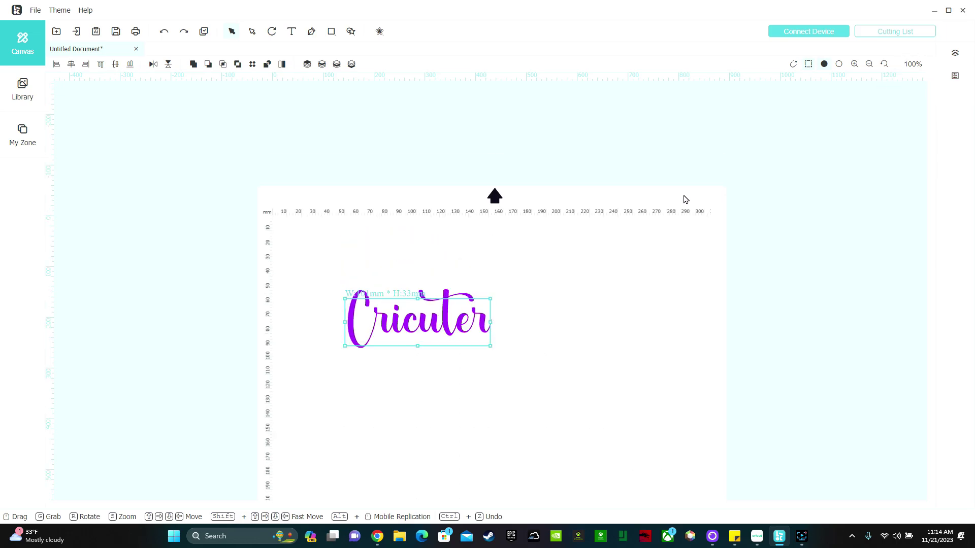
scroll(675, 237, "down", 1)
left_click(866, 216)
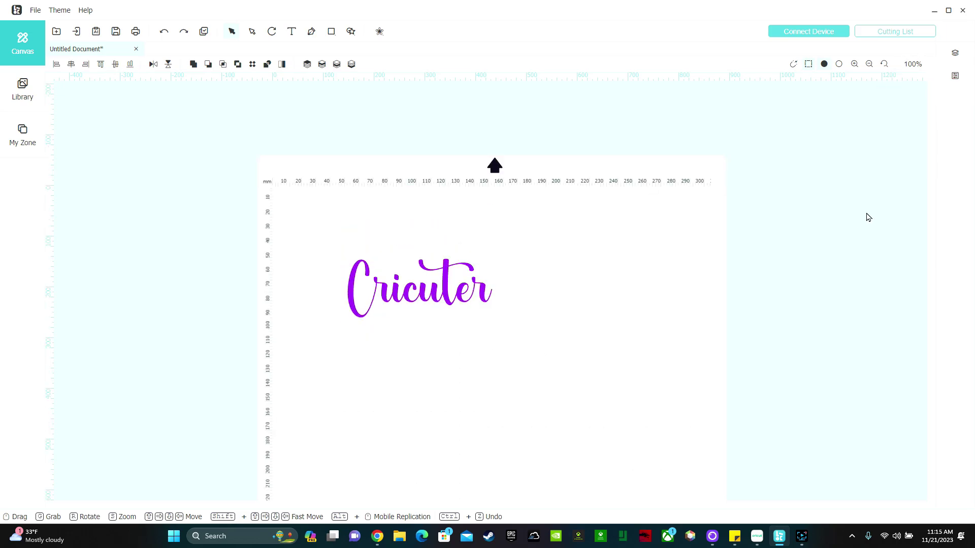
- In the cut settings, set the "Cricuter" text's material to Pattern Heat Transfer Vinyl (Mirror images first.), then return to the canvas
left_click(824, 33)
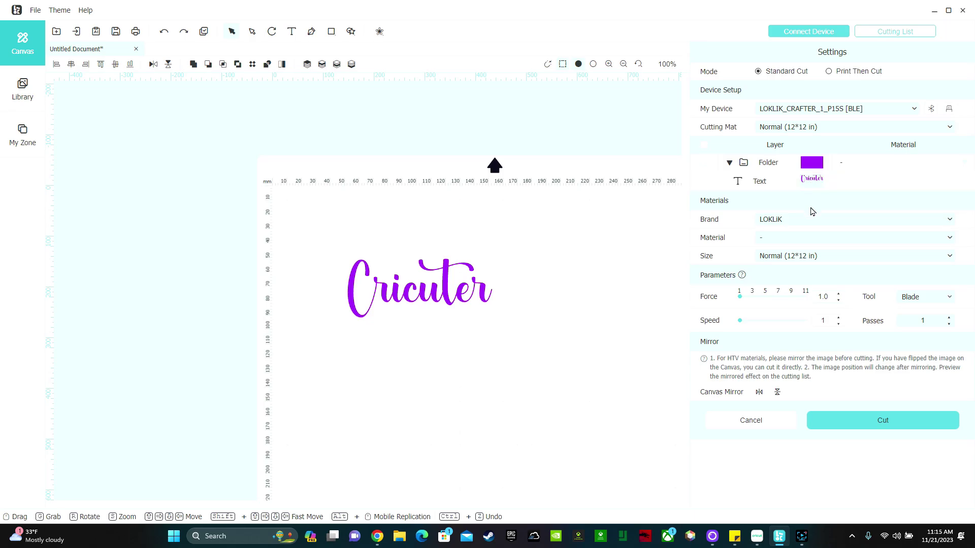
left_click(815, 240)
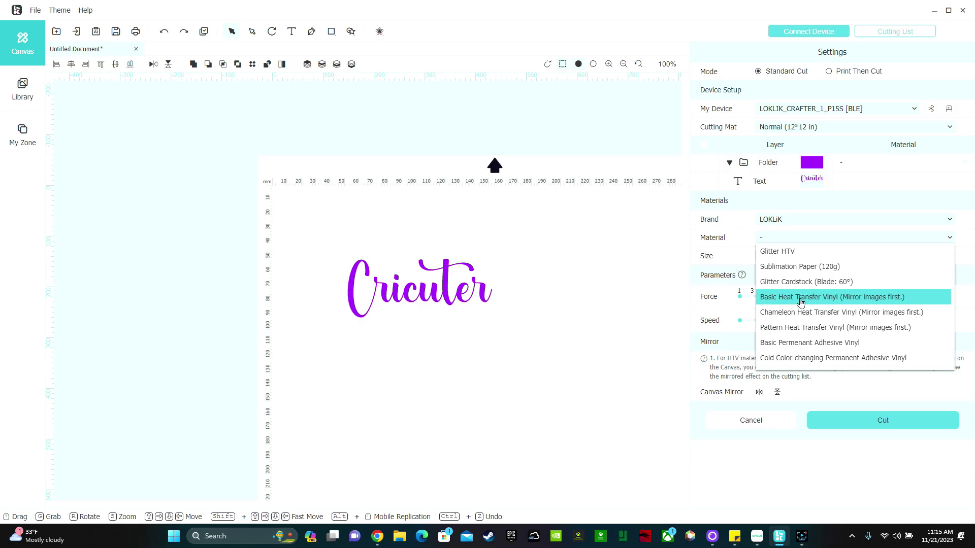
scroll(873, 302, "down", 5)
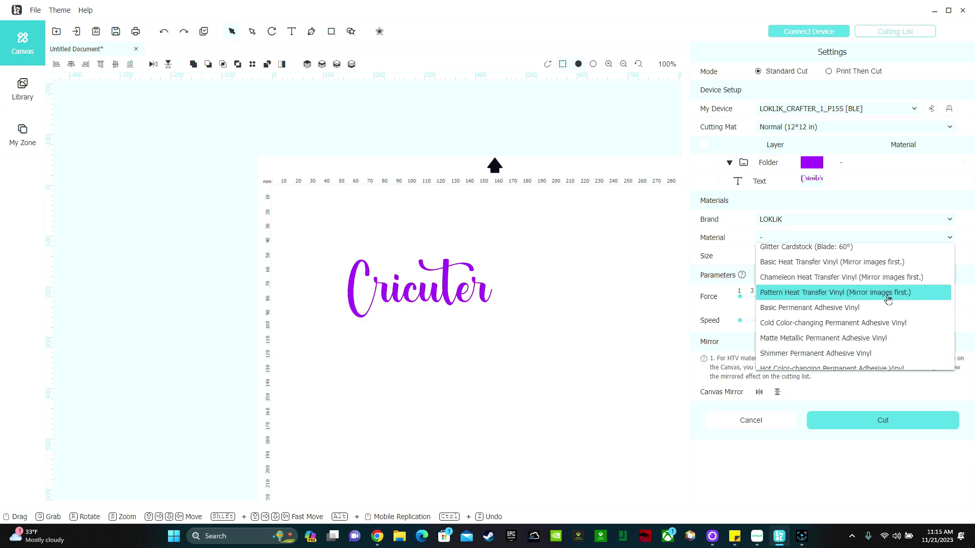
scroll(873, 315, "up", 5)
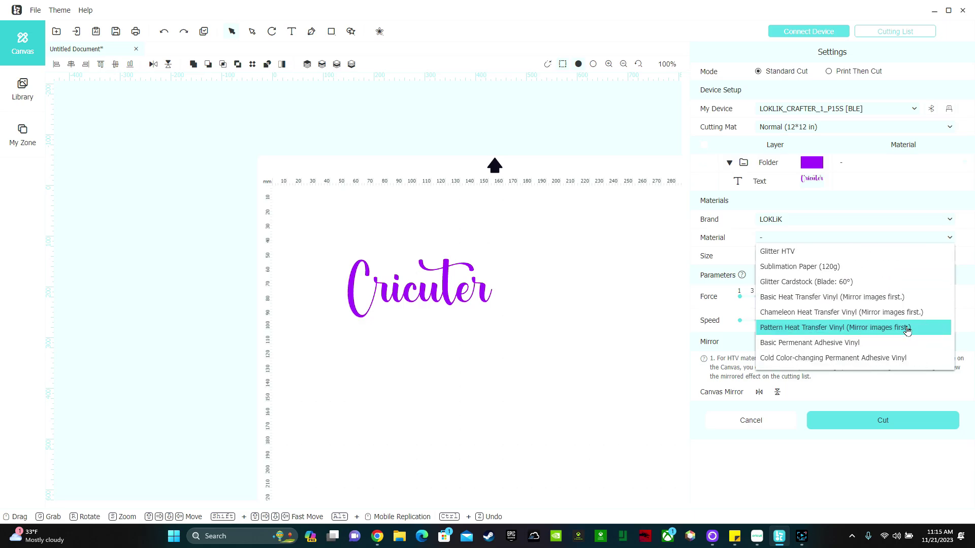
left_click(819, 333)
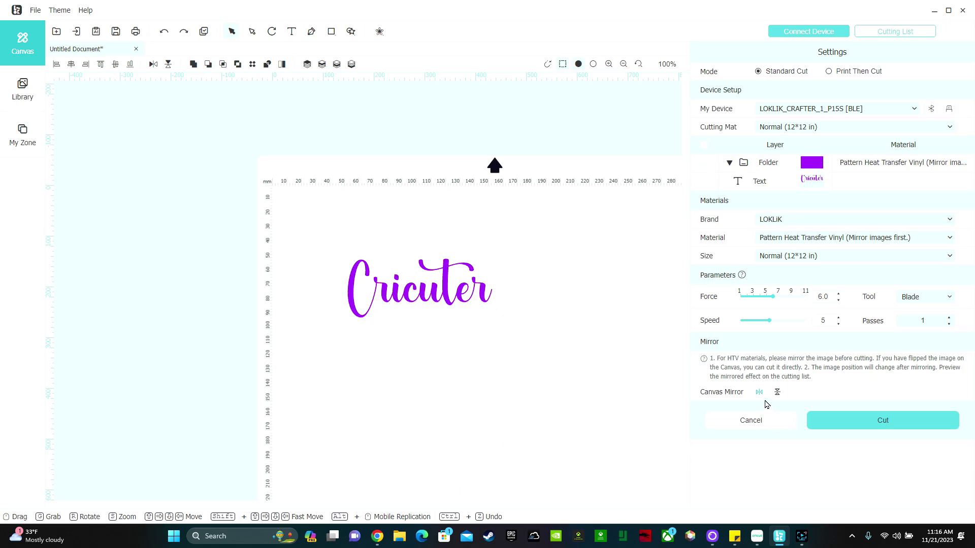
left_click(764, 426)
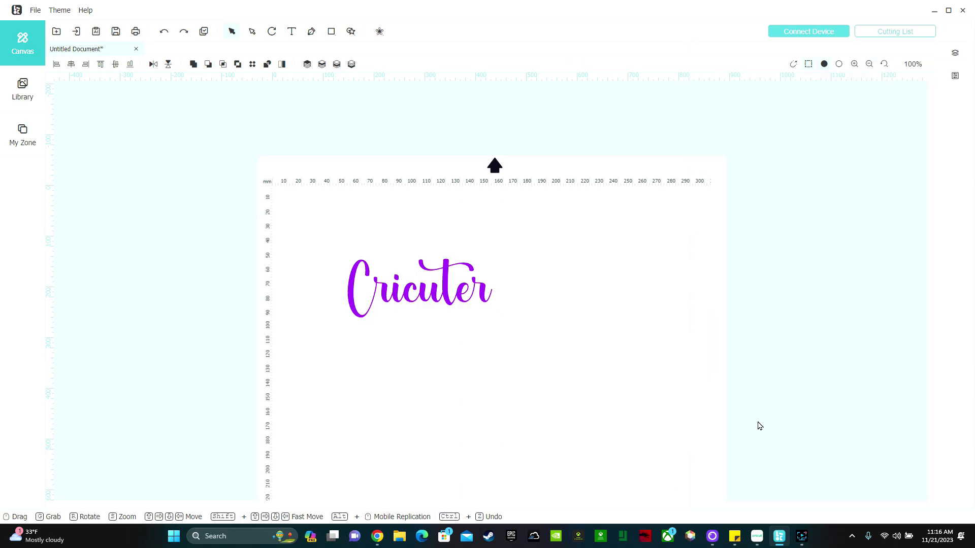
- Mirror the "Cricuter" text horizontally on the canvas and send it to the cutter with the Pattern Heat Transfer Vinyl settings
left_click(383, 287)
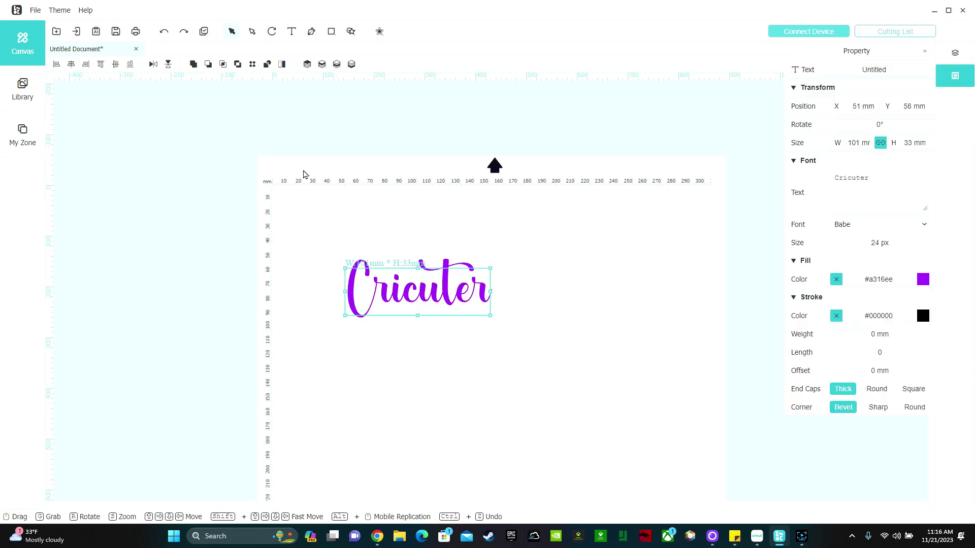
left_click(153, 64)
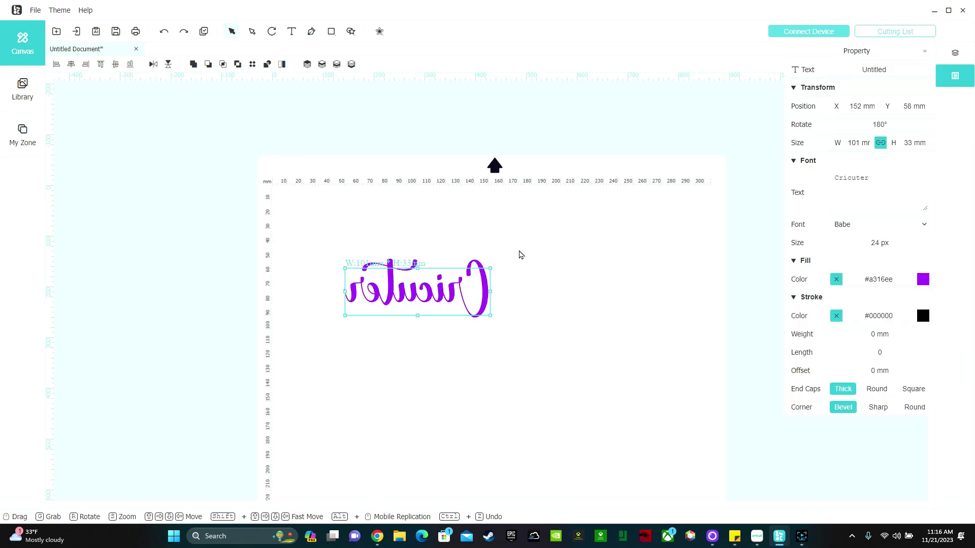
left_click(808, 31)
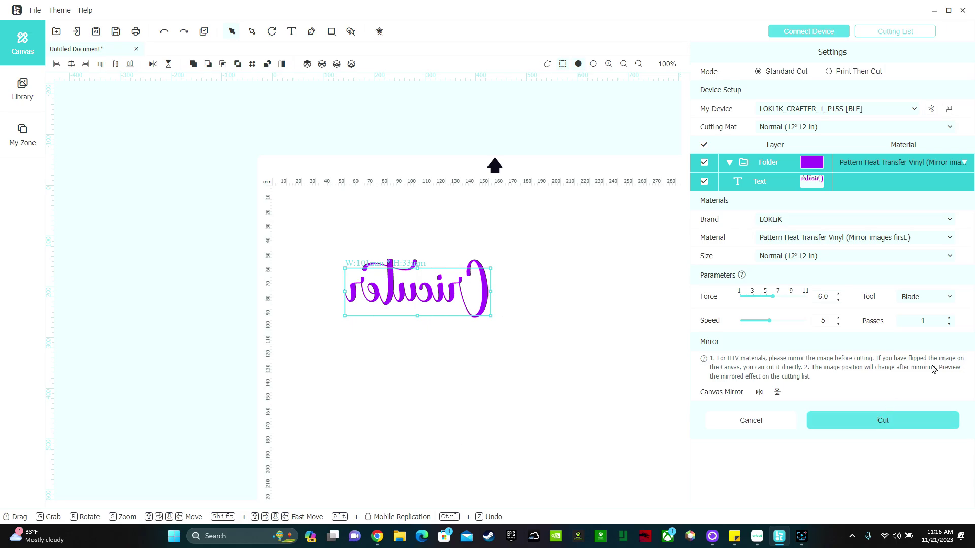
left_click(909, 429)
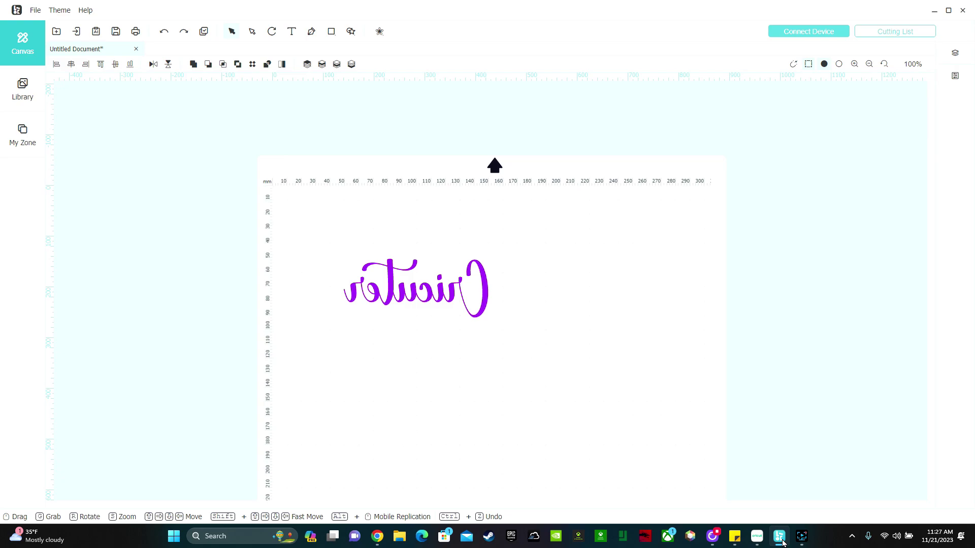
- Start Machine Calibration and print the calibration chart on the HP Officejet 4630 series printer
left_click(82, 10)
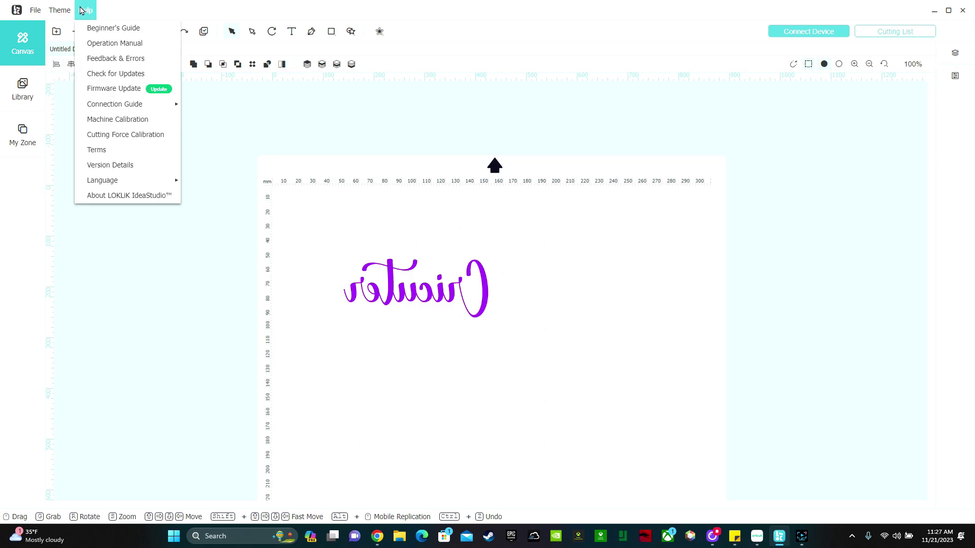
left_click(126, 120)
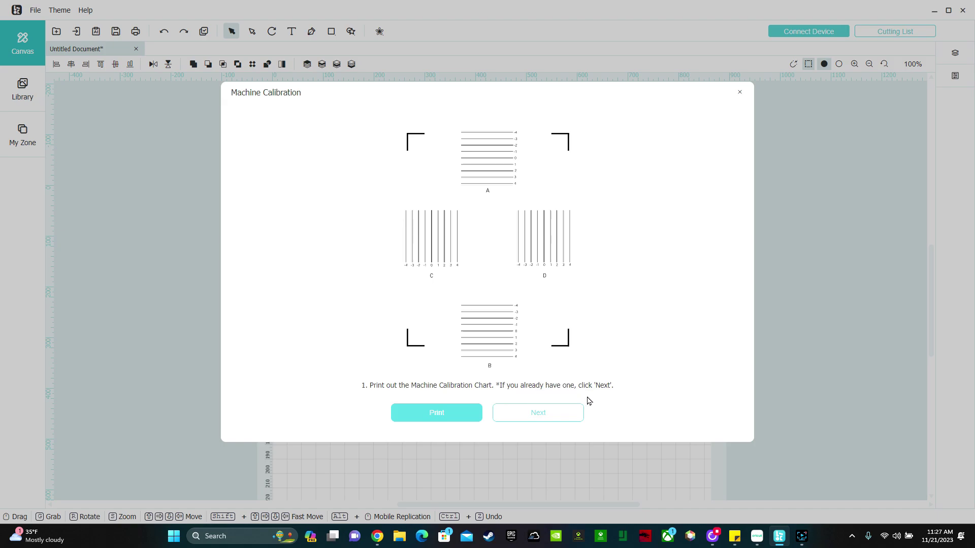
left_click(437, 414)
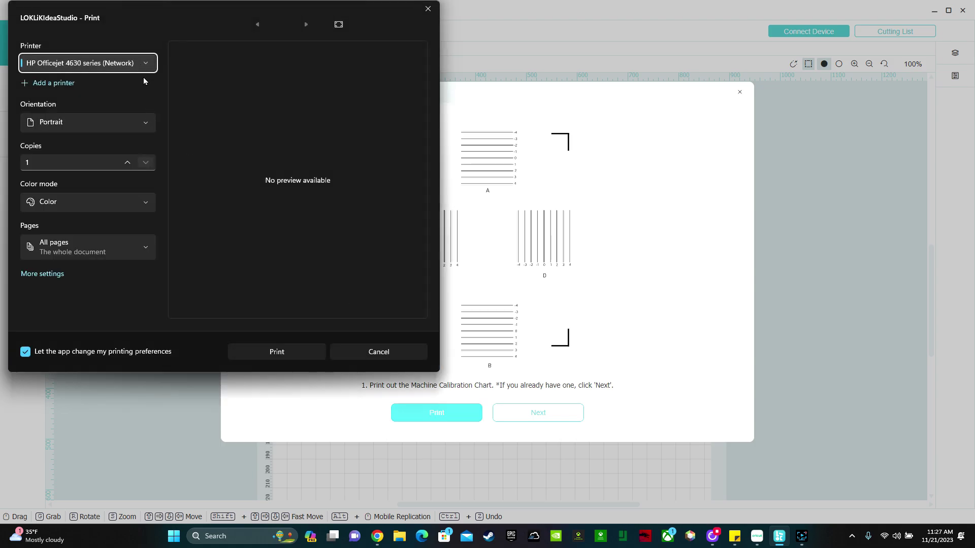
left_click(275, 351)
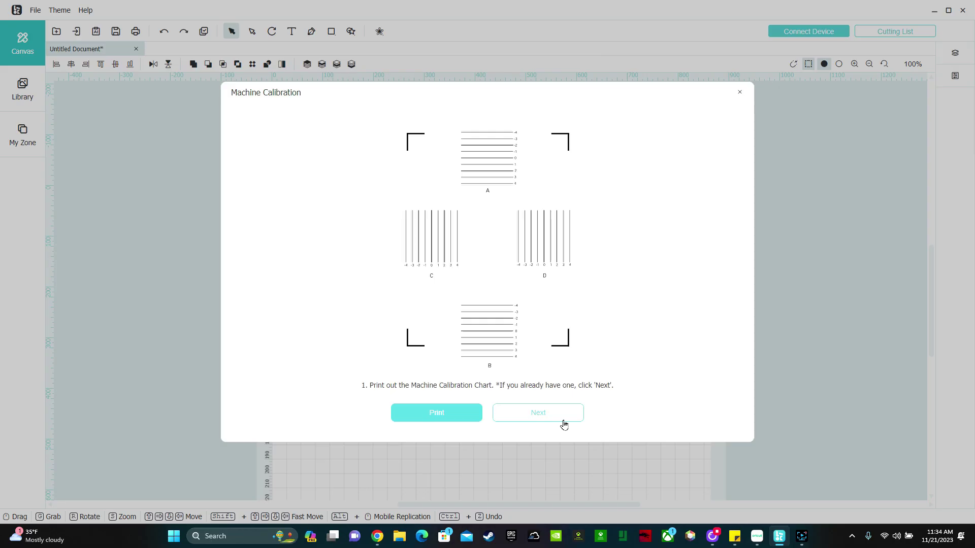
- Continue the calibration by finding the LOKLIK_CRAFTER_1_P15S machine over USB and cutting the calibration lines on the chart
left_click(563, 418)
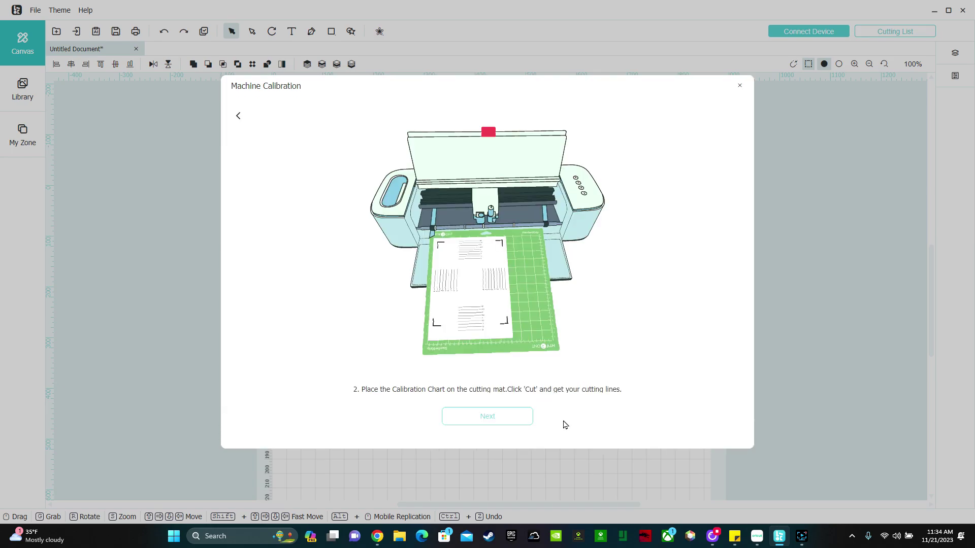
key("Return")
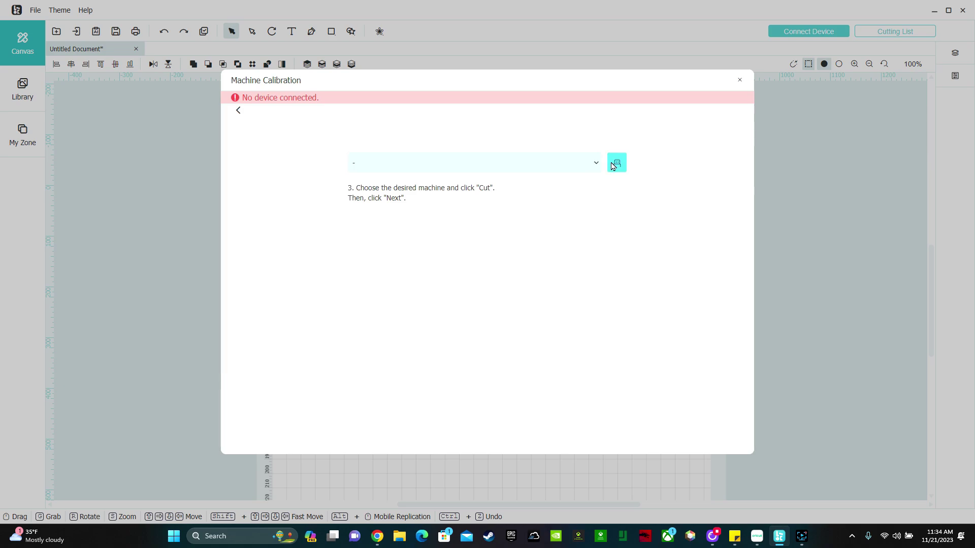
left_click(611, 165)
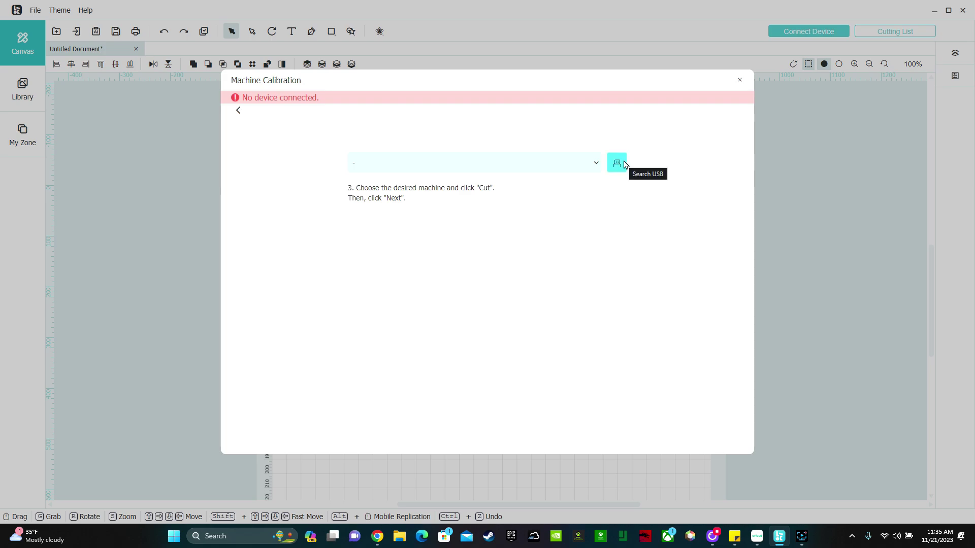
left_click(622, 164)
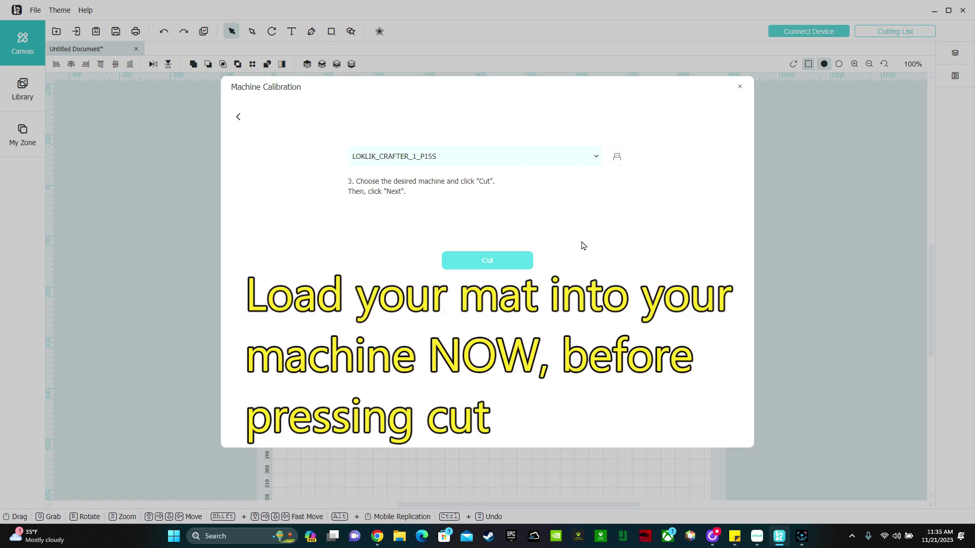
left_click(510, 260)
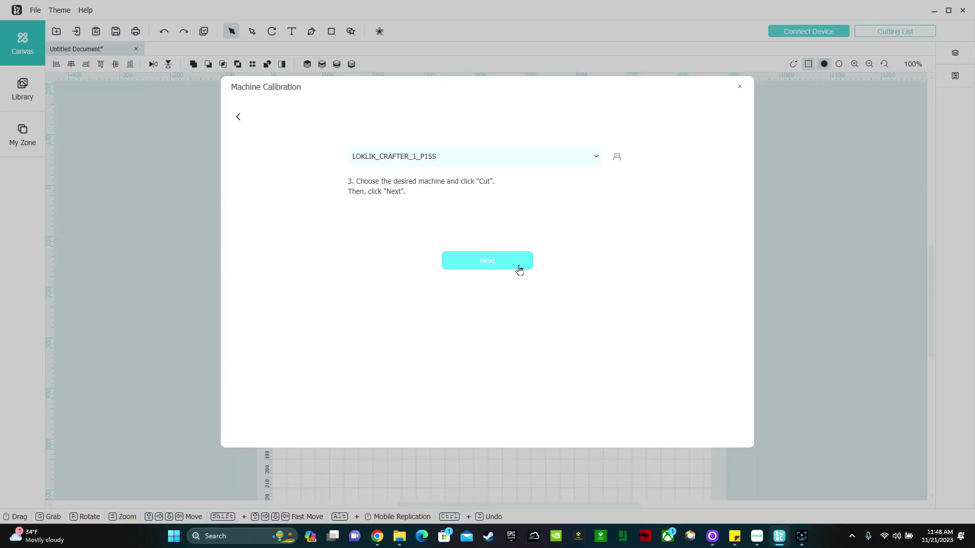
- Set the calibration offsets to A 3, B 1, C 2 and D 4, and calibrate the machine
left_click(512, 263)
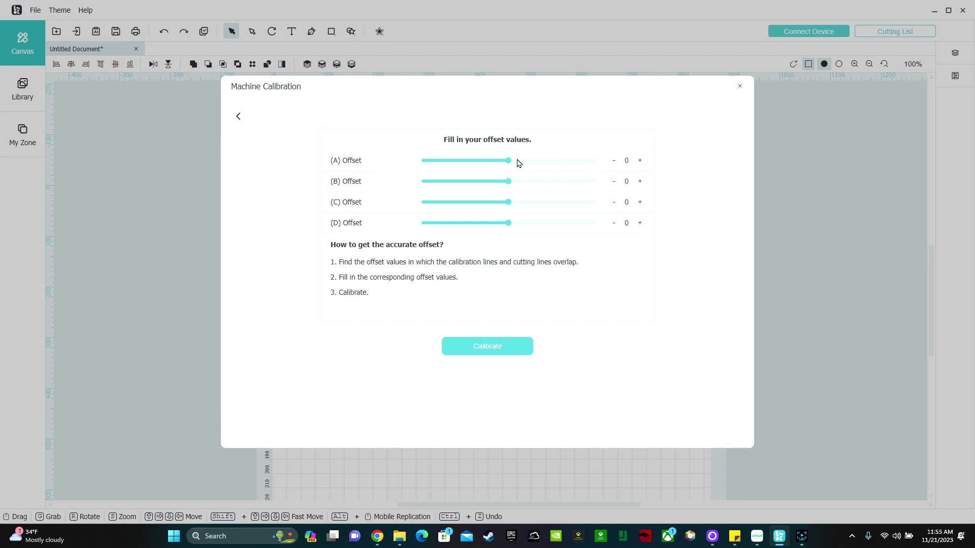
left_click(639, 161)
left_click(639, 162)
left_click(639, 161)
left_click(639, 183)
left_click(640, 202)
left_click(640, 203)
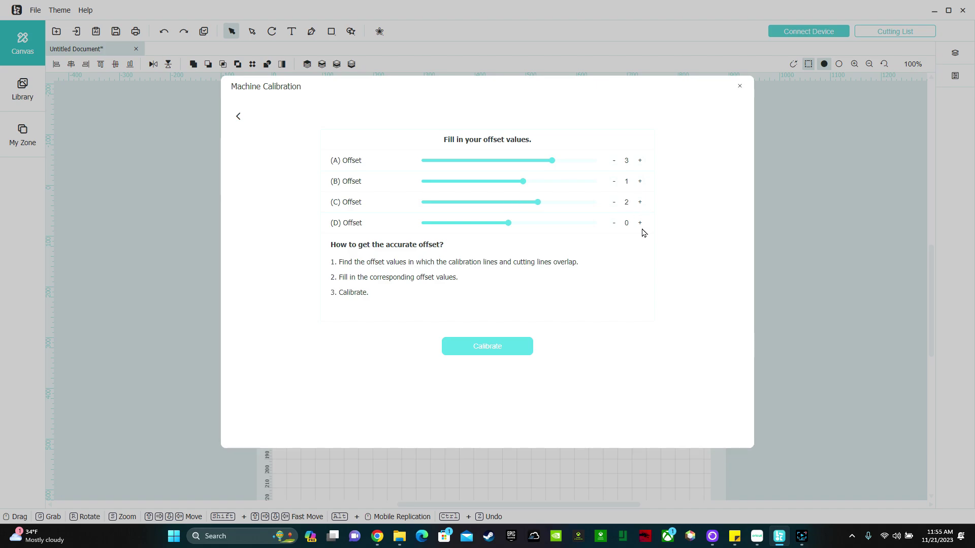
left_click(640, 225)
left_click(641, 225)
left_click(640, 224)
left_click(640, 224)
left_click(507, 352)
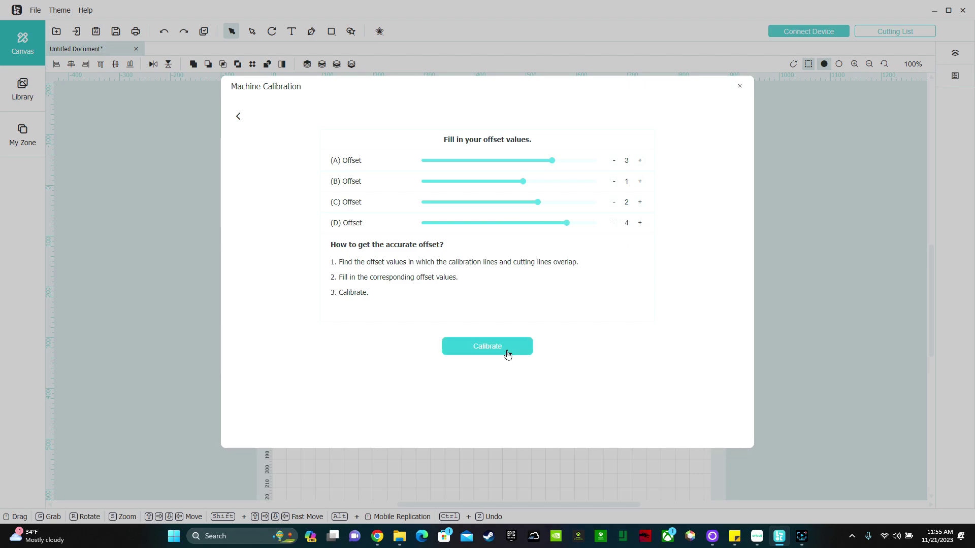